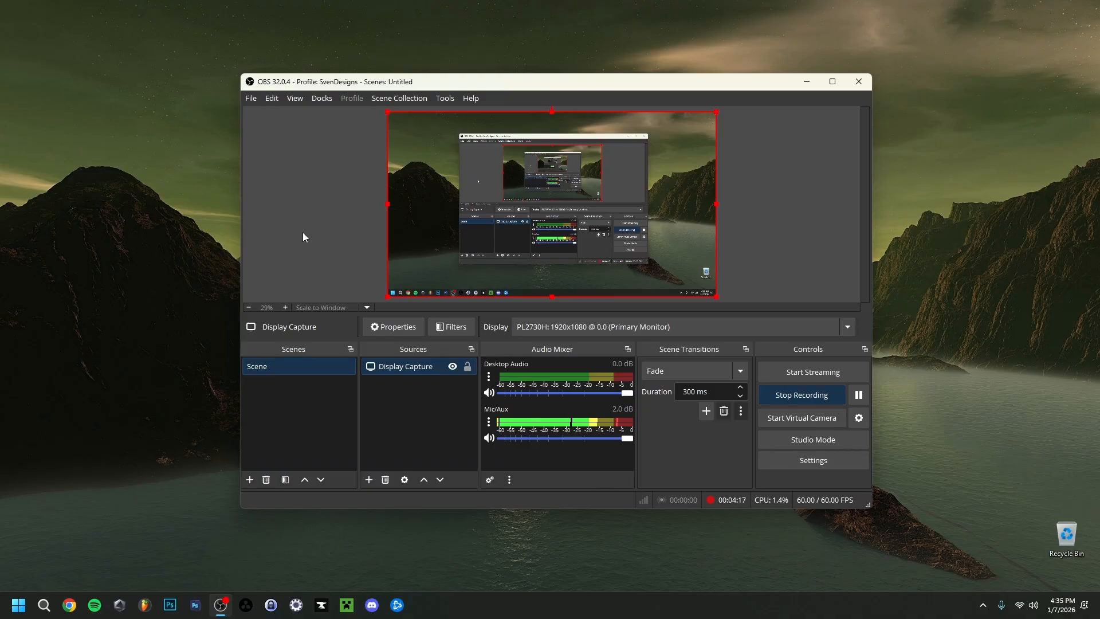
right_click(284, 389)
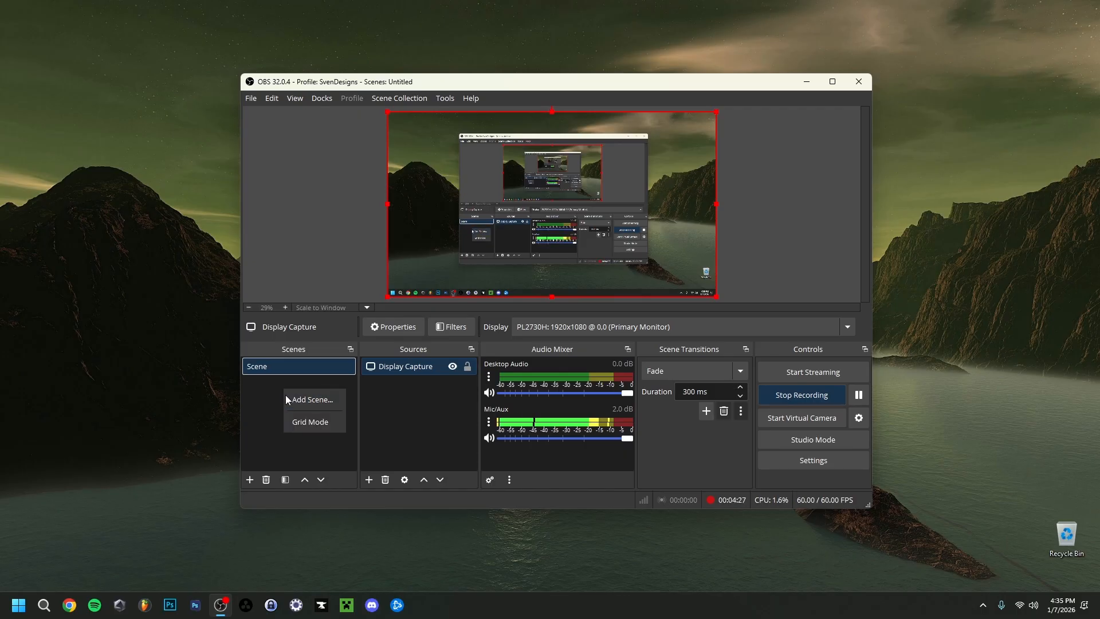
click(312, 399)
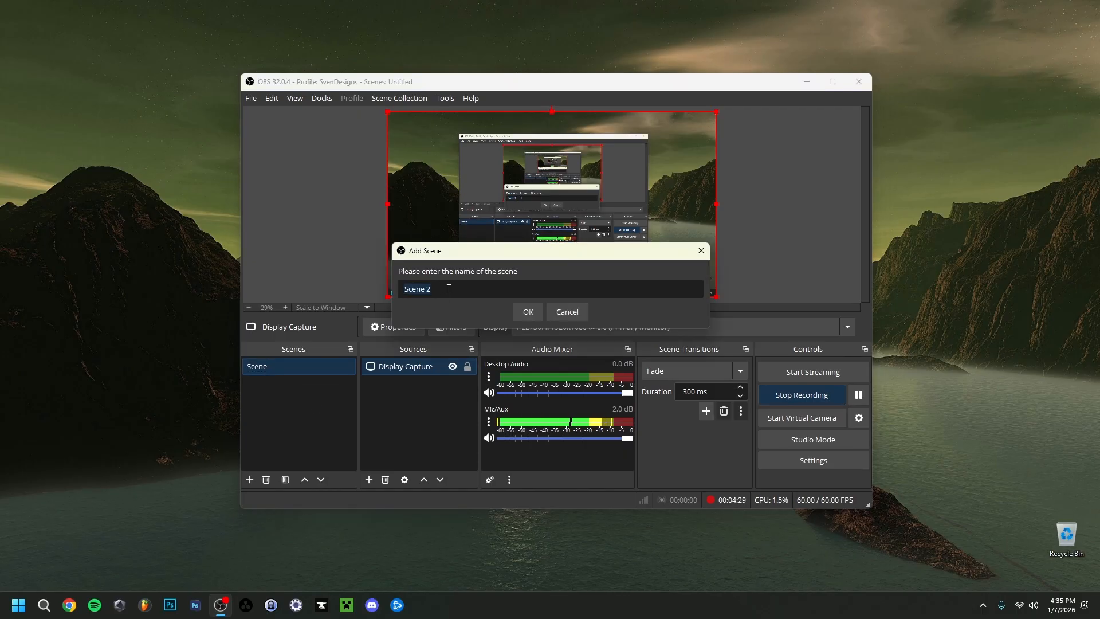
click(517, 317)
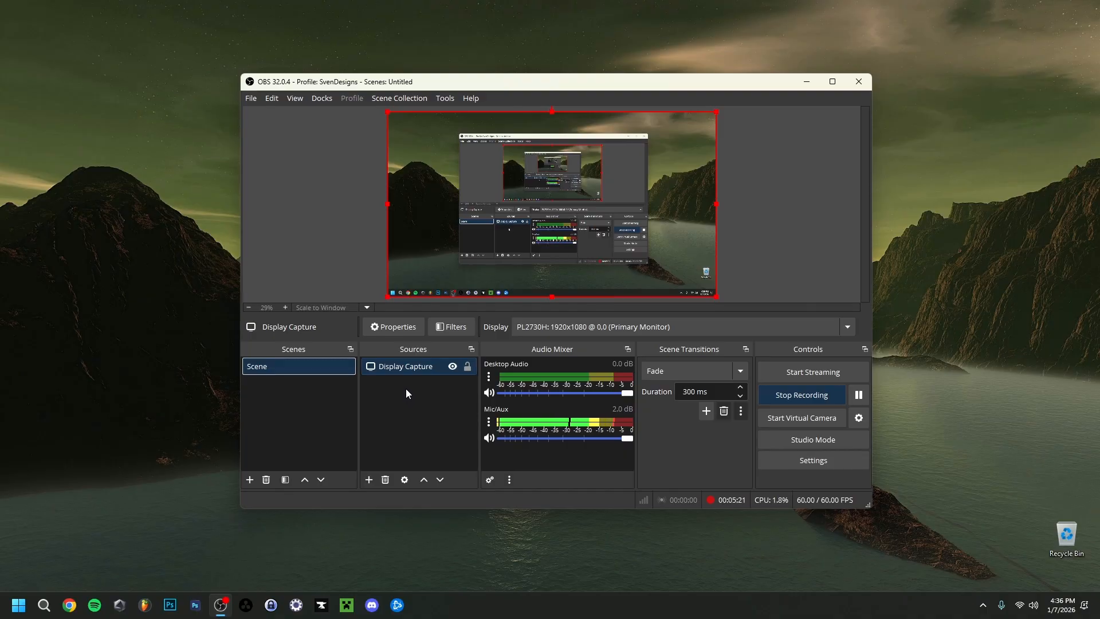
- Add a new Game Capture source named Game Capture to the scene
right_click(406, 388)
mouse_move(431, 397)
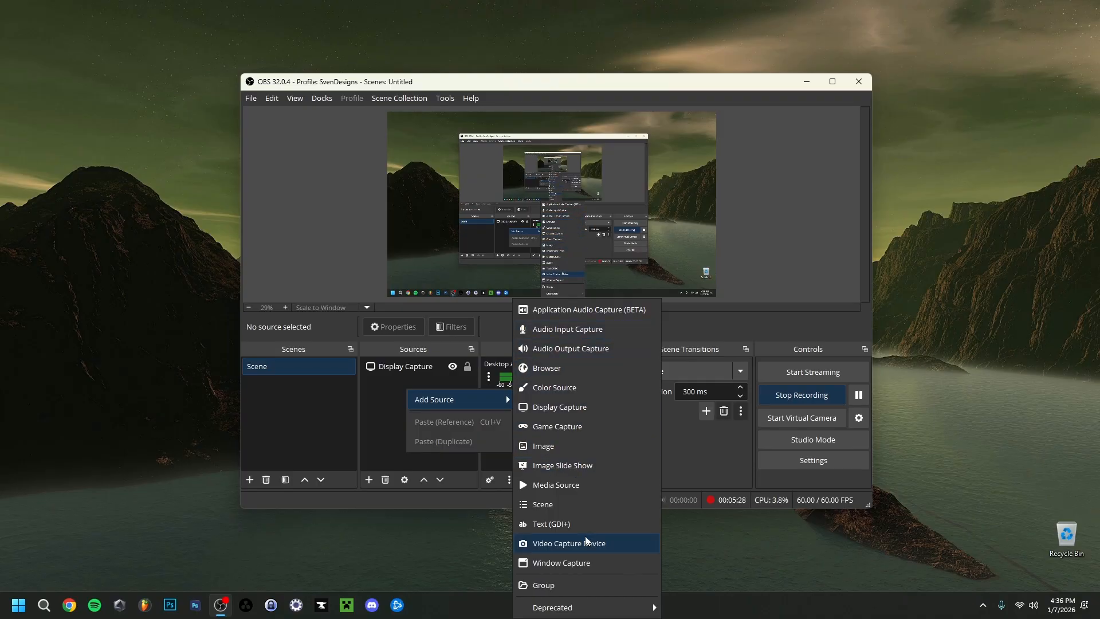
click(576, 428)
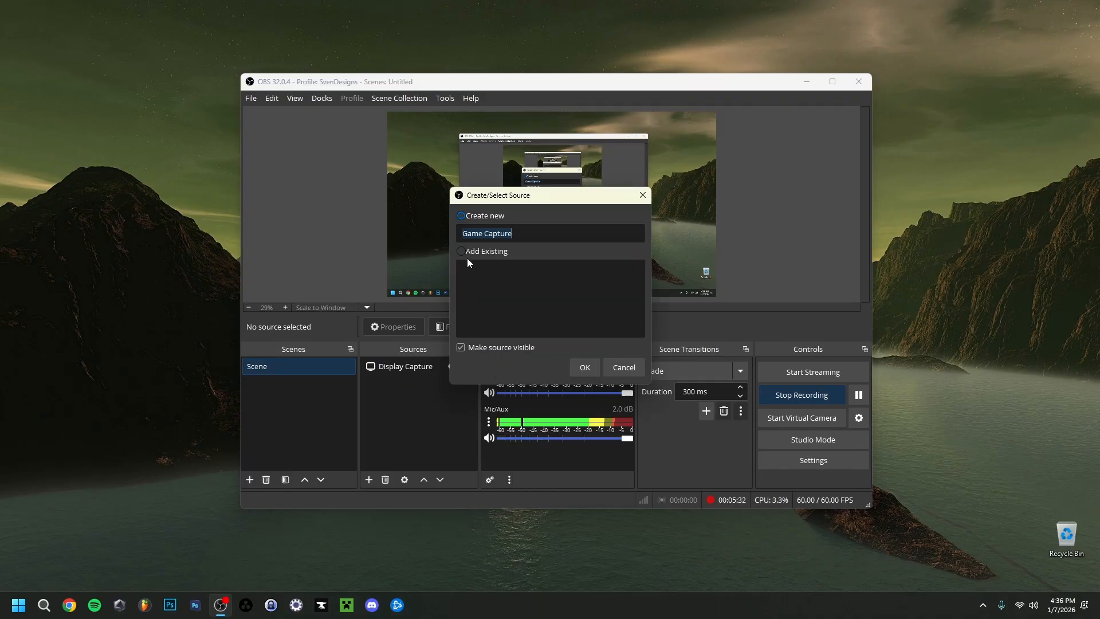
click(585, 368)
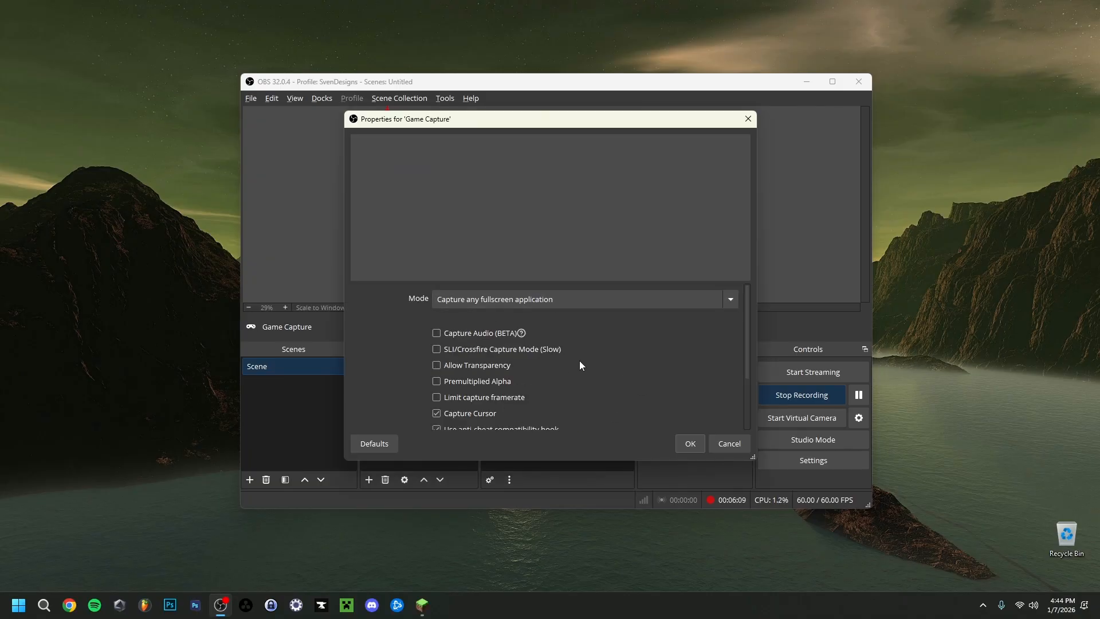
- Set the capture mode to Capture specific window and pick the Minecraft 1.21.11 - Singleplayer window
click(483, 300)
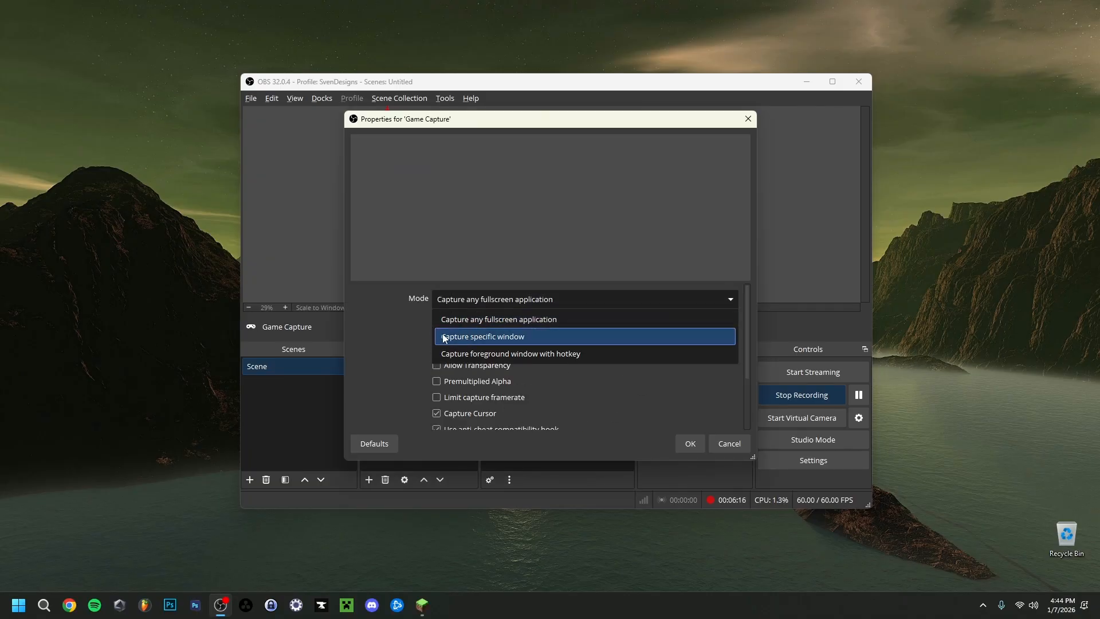
click(515, 339)
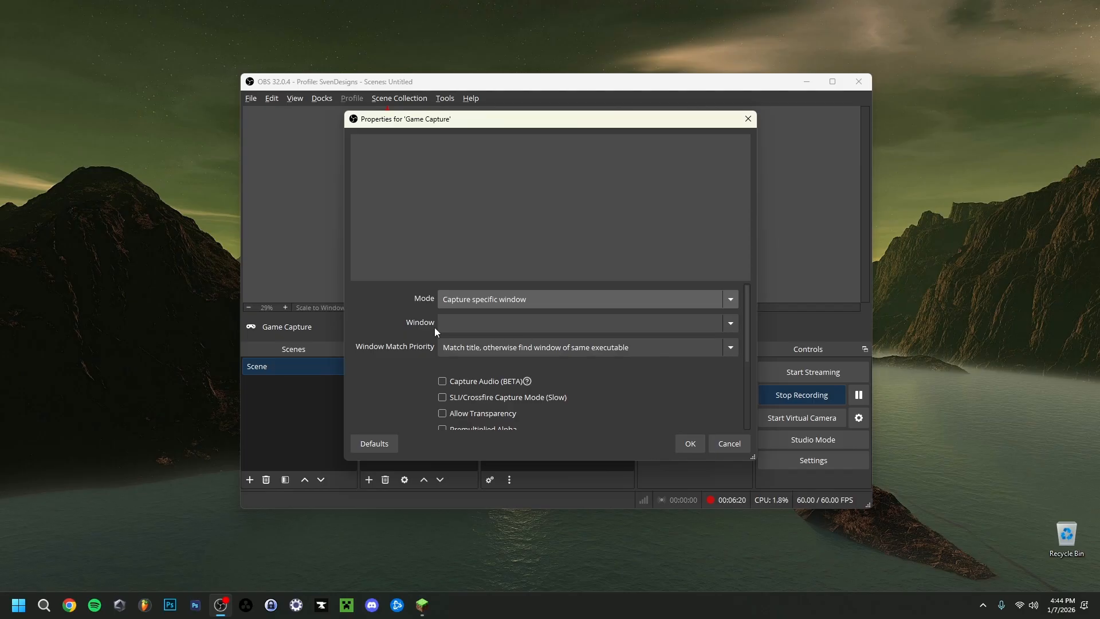
click(469, 324)
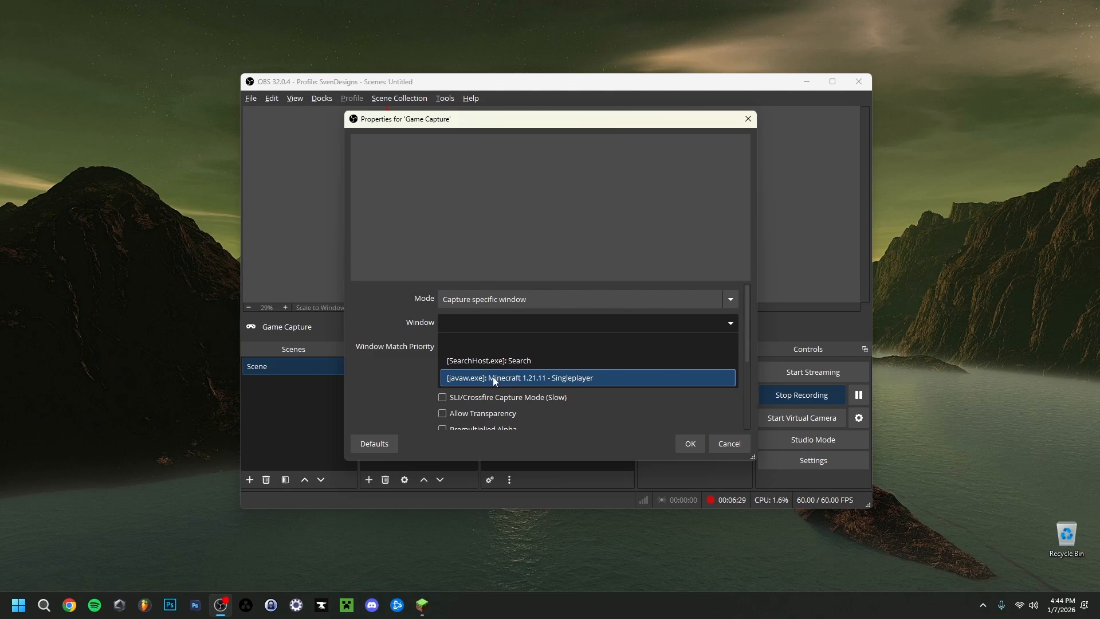
click(542, 377)
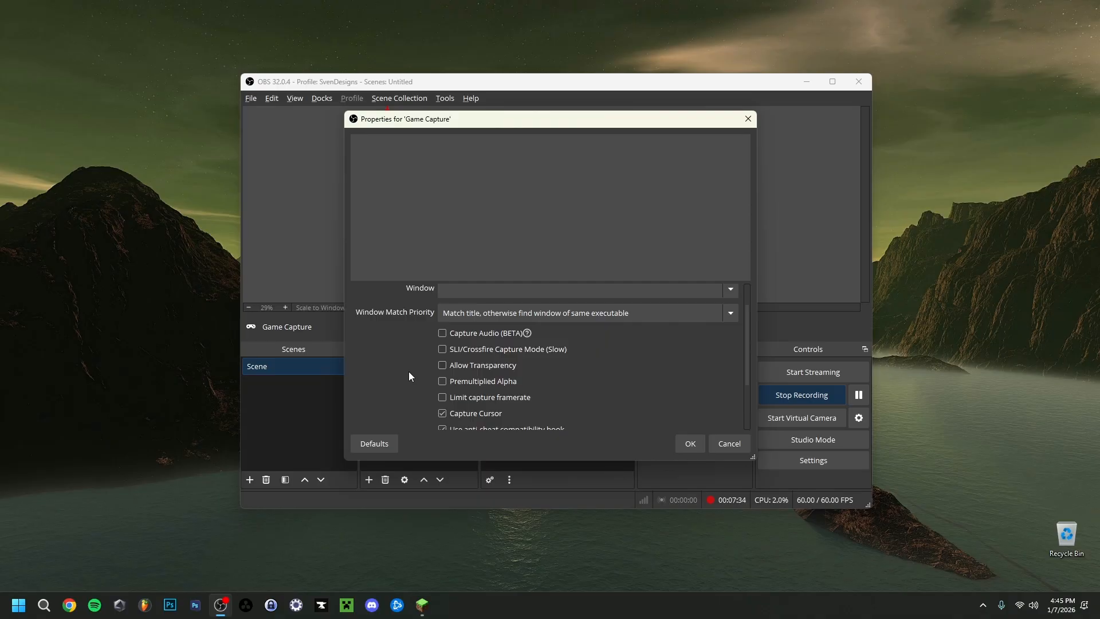
- Review the remaining Game Capture options and confirm the source properties
scroll(400, 328, down, 1)
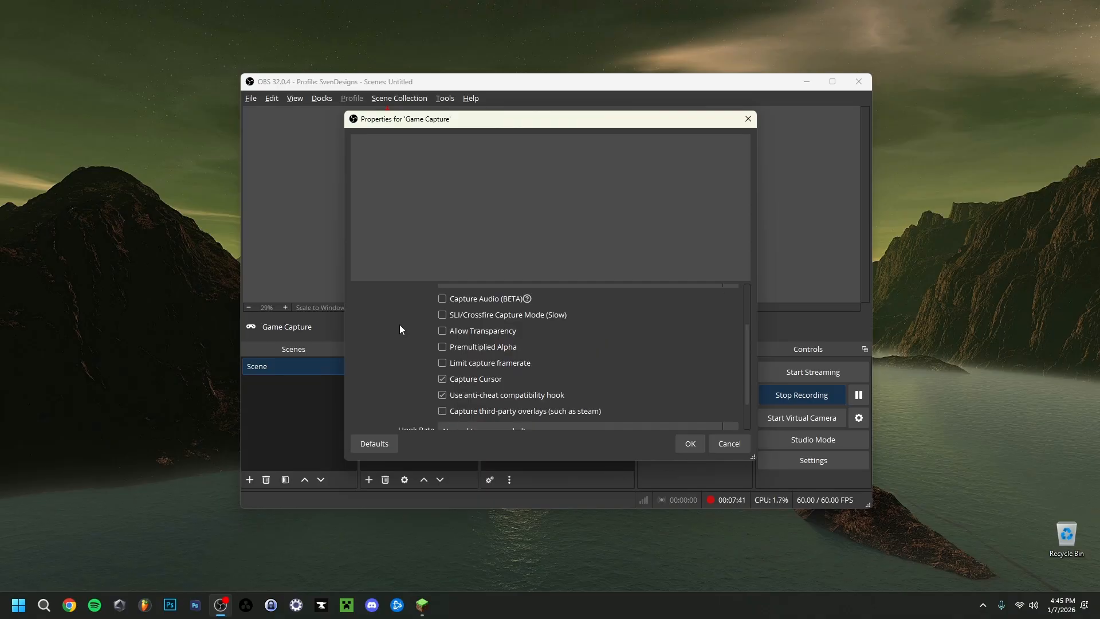
scroll(400, 329, down, 2)
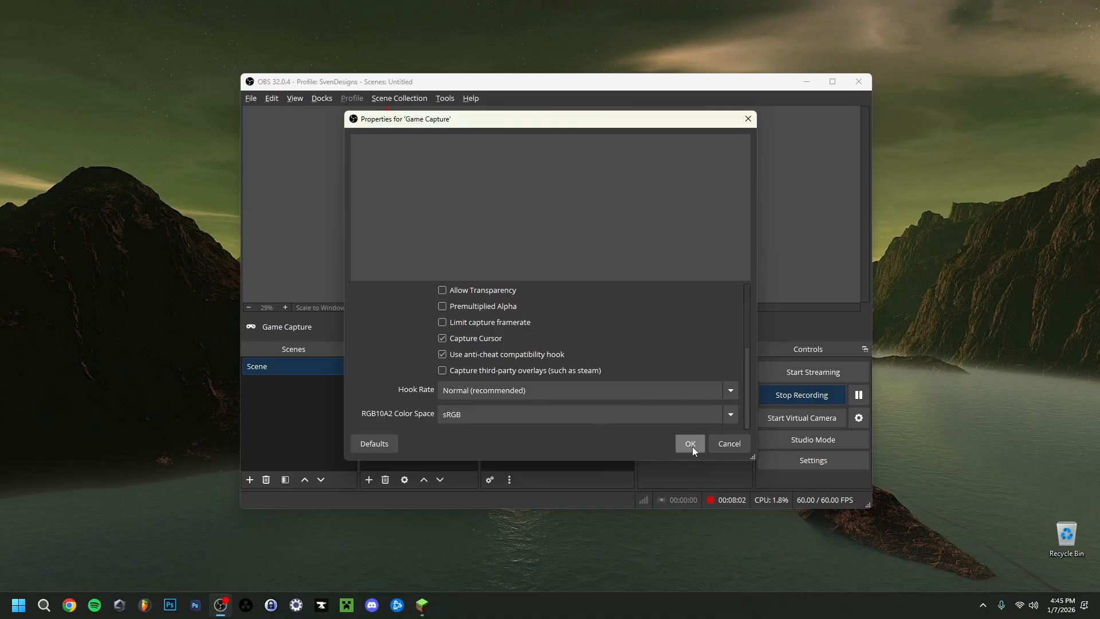
click(690, 444)
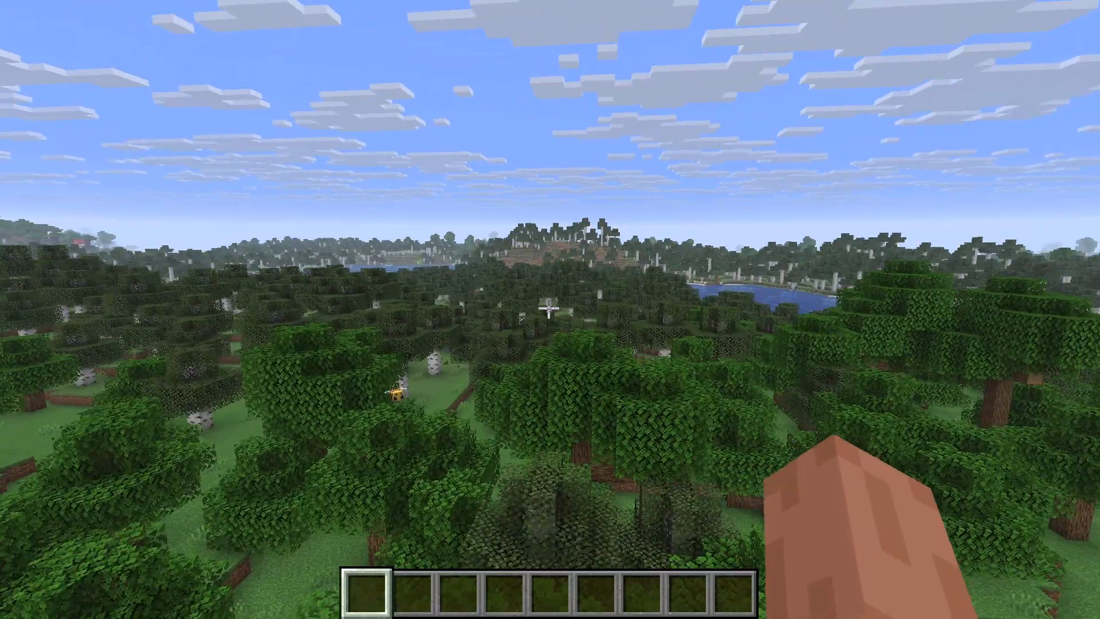
- In Minecraft, open the Music & Sound Options and set Music volume to 4%
key(Escape)
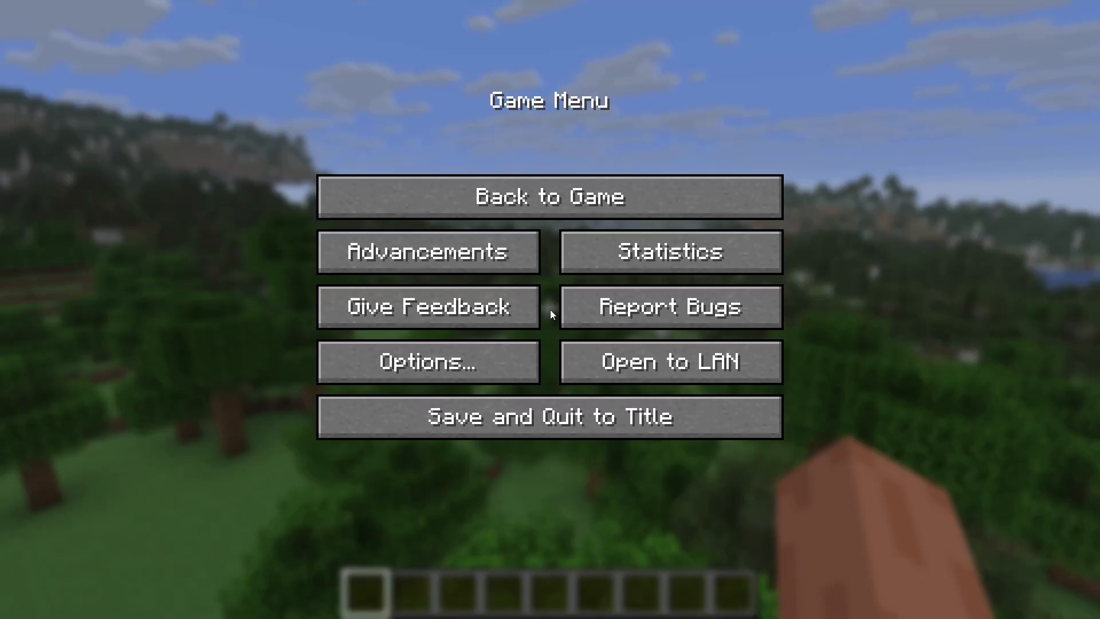
click(467, 369)
click(606, 241)
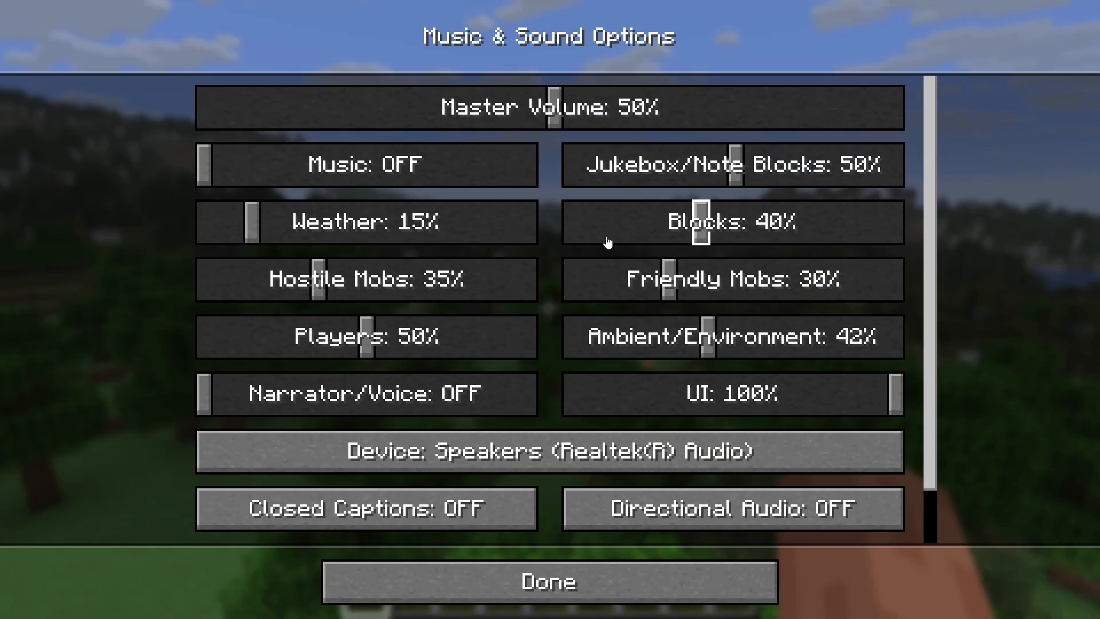
click(217, 169)
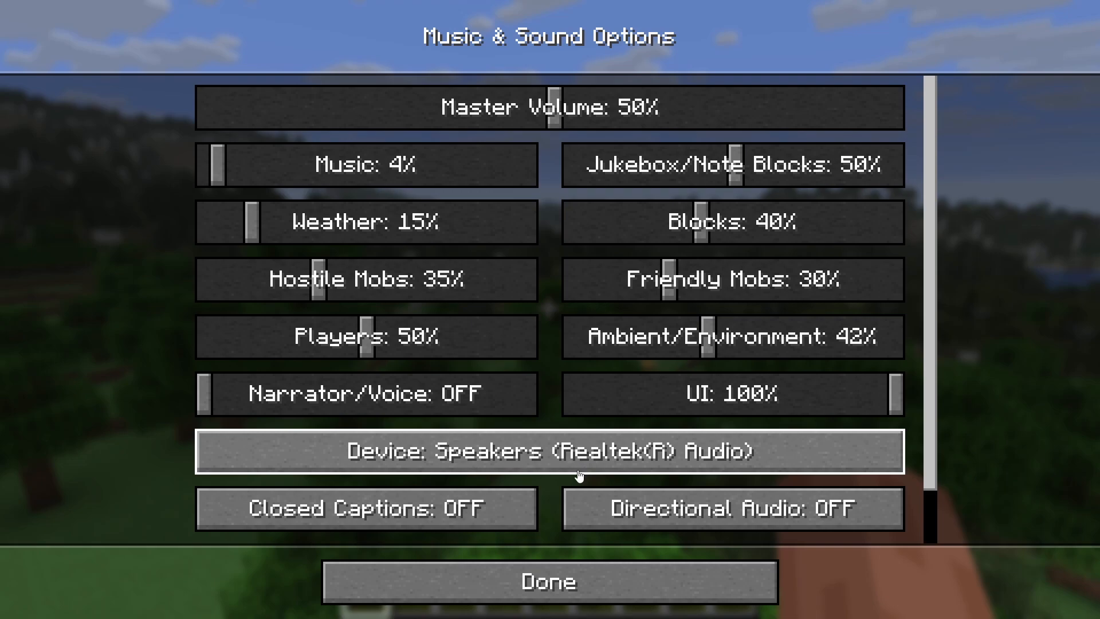
click(551, 594)
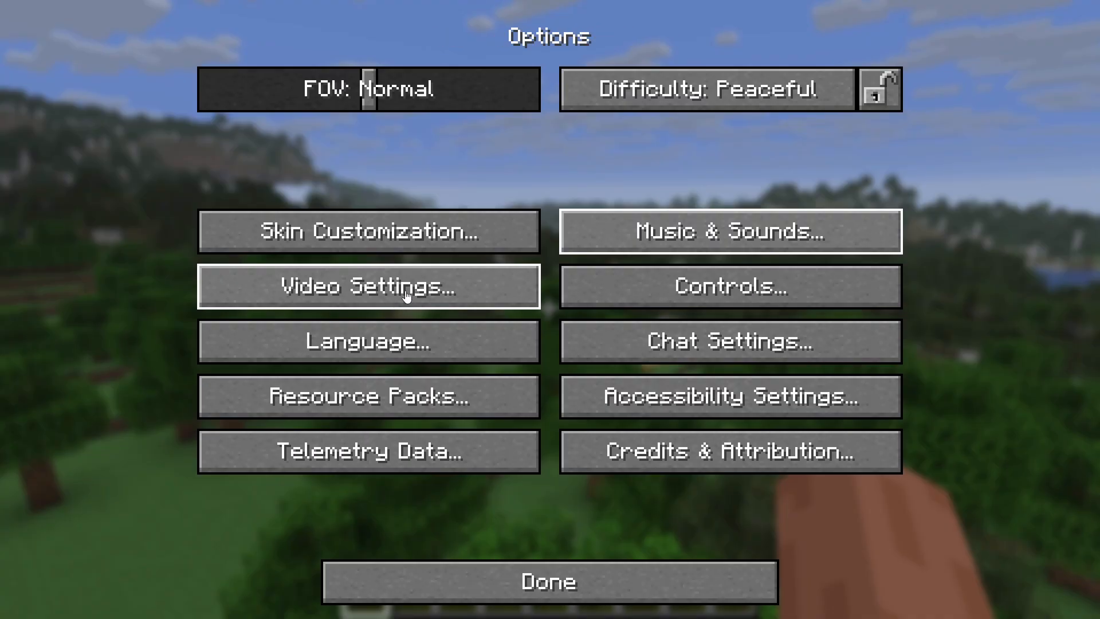
- Open Minecraft's Video Settings and switch Fullscreen off so the game runs windowed
click(404, 295)
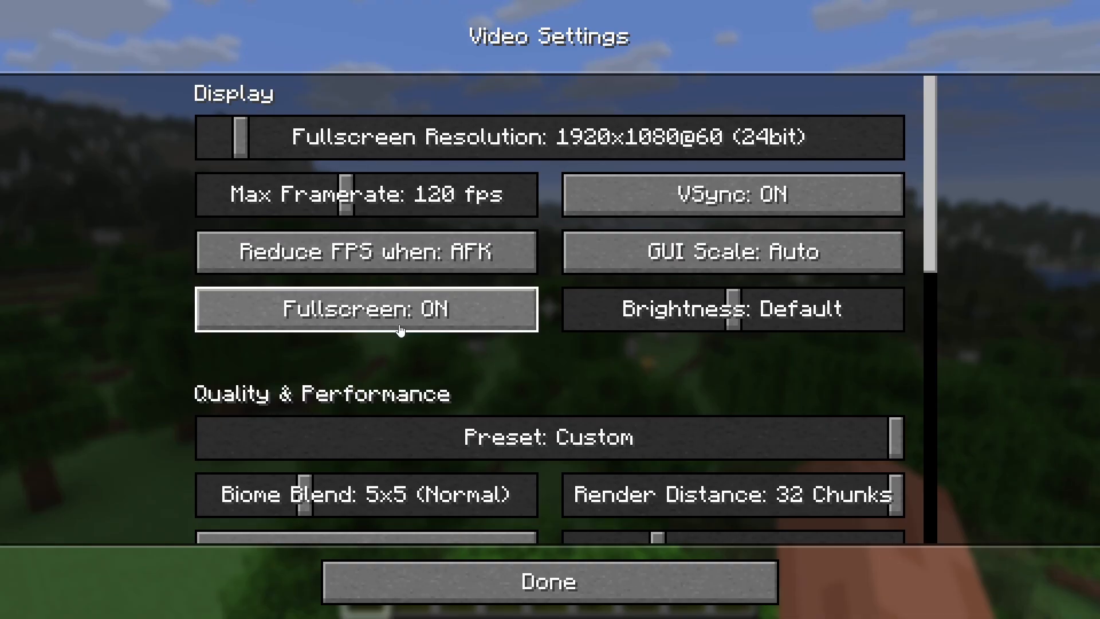
click(418, 326)
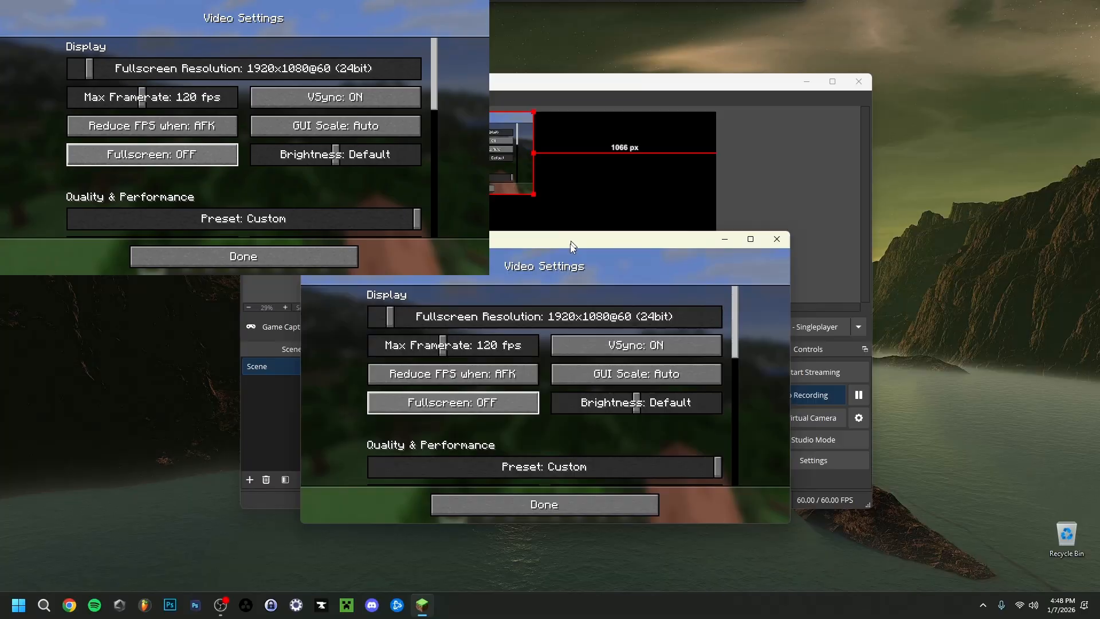
drag(572, 242, 232, 95)
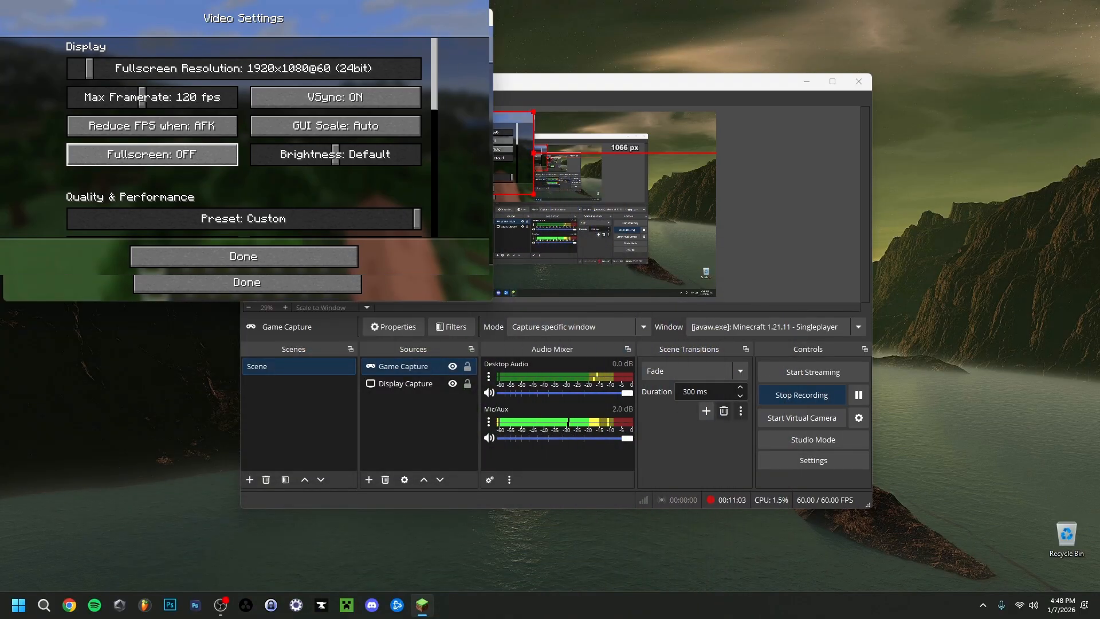
drag(328, 18, 619, 130)
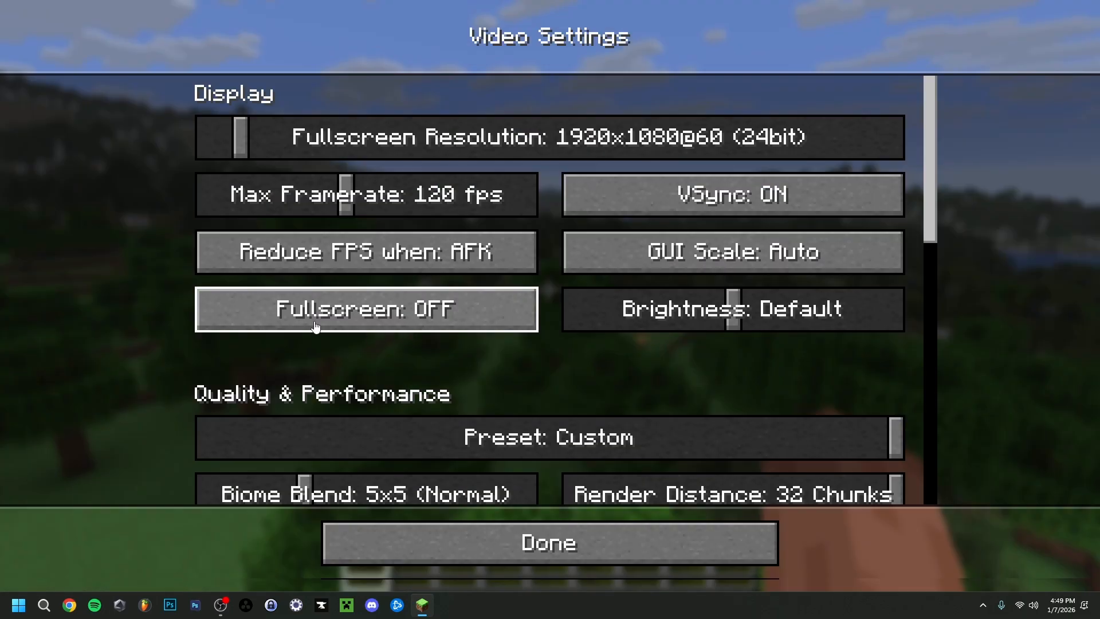
click(367, 318)
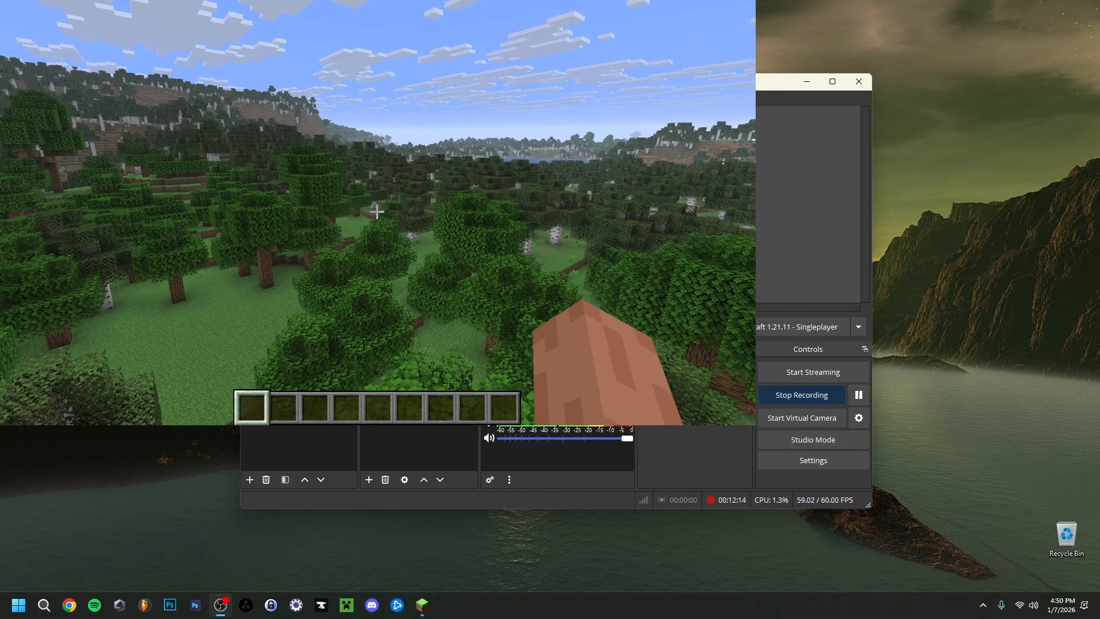
- Shrink the Minecraft window and resize the Game Capture source in the preview canvas
drag(521, 187, 503, 128)
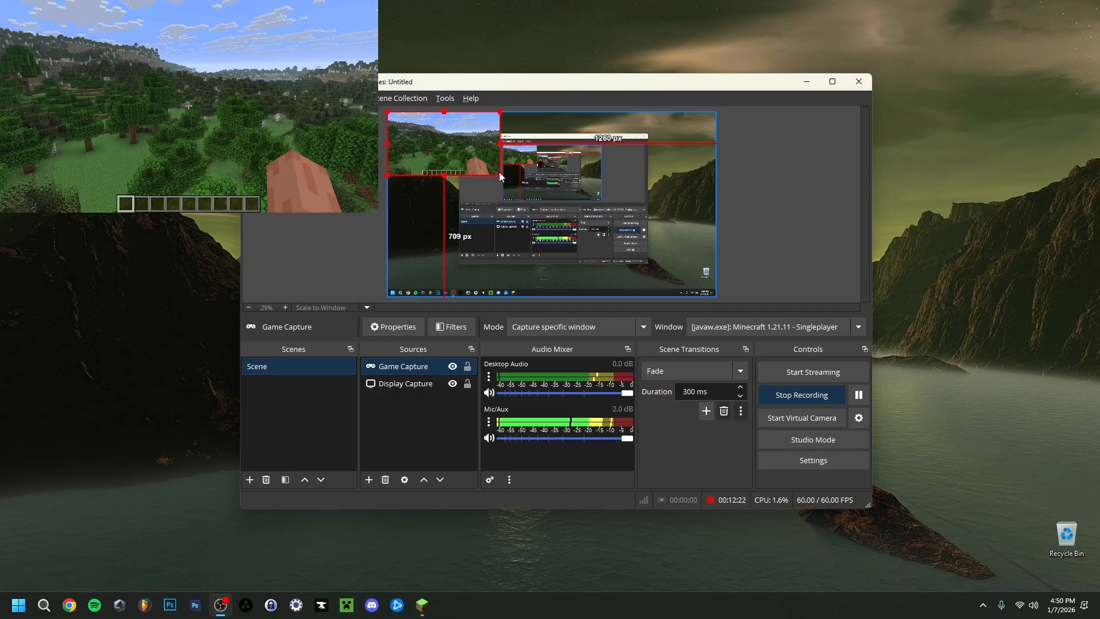
mouse_move(499, 172)
mouse_down()
mouse_move(480, 174)
mouse_move(501, 176)
mouse_move(401, 123)
mouse_move(516, 184)
mouse_up()
mouse_move(451, 143)
mouse_down()
mouse_move(408, 165)
mouse_move(297, 176)
mouse_move(453, 157)
mouse_move(449, 148)
mouse_move(319, 177)
mouse_move(462, 143)
mouse_up()
right_click(462, 143)
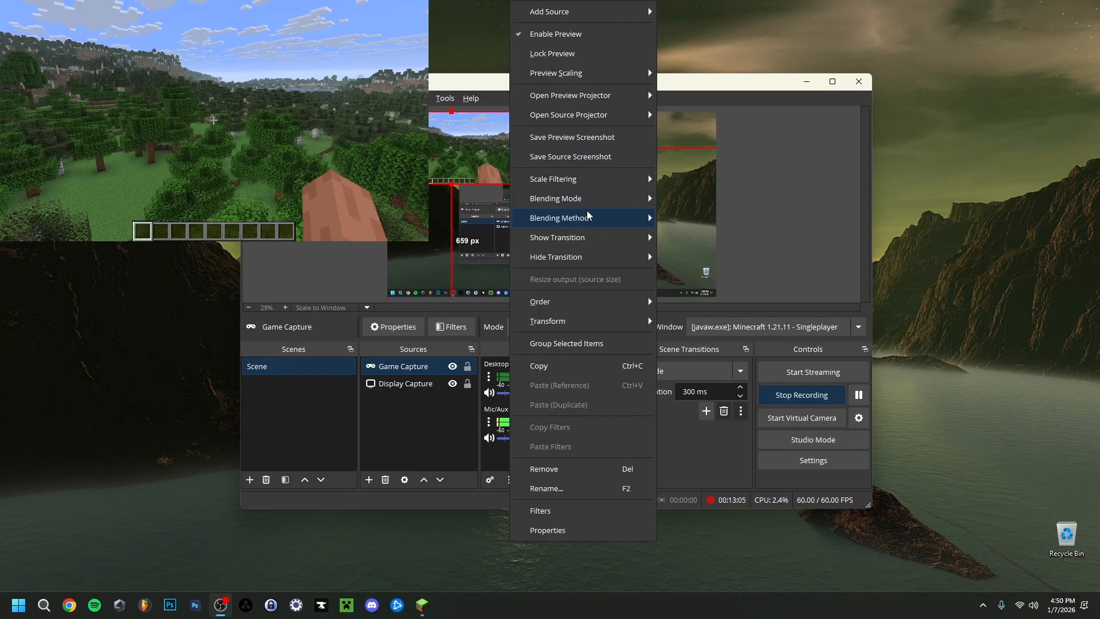
mouse_move(647, 321)
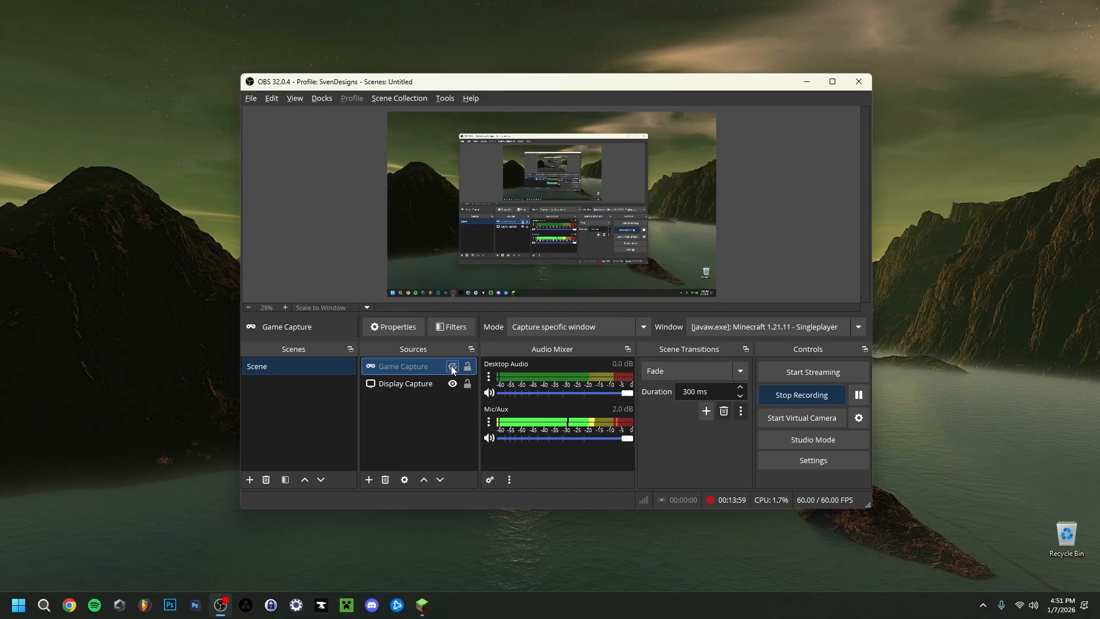
click(804, 461)
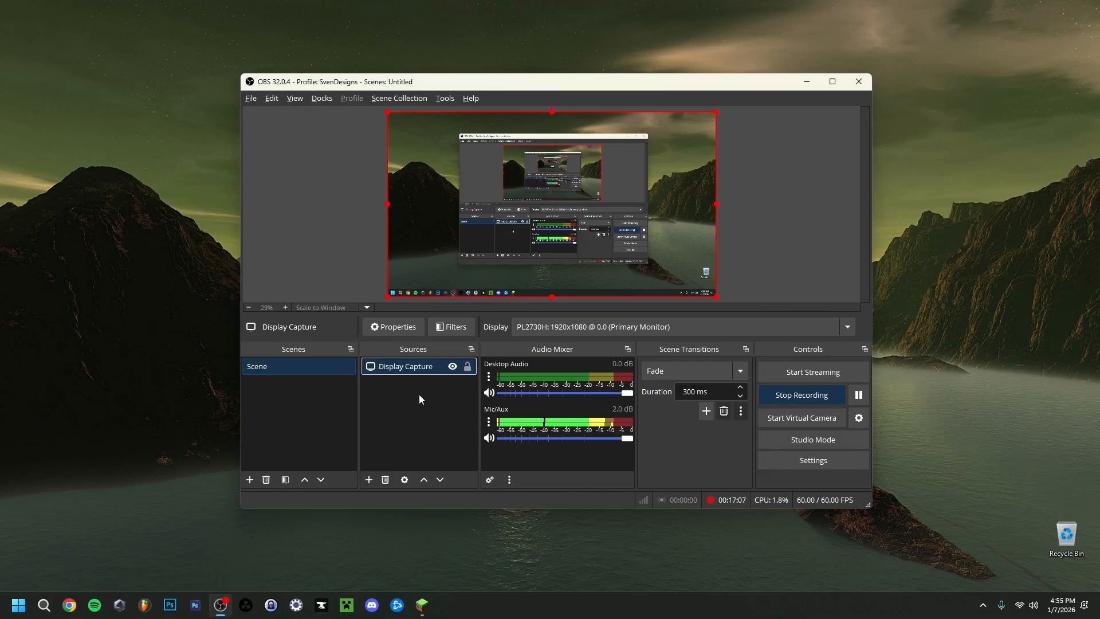
right_click(419, 394)
mouse_move(447, 399)
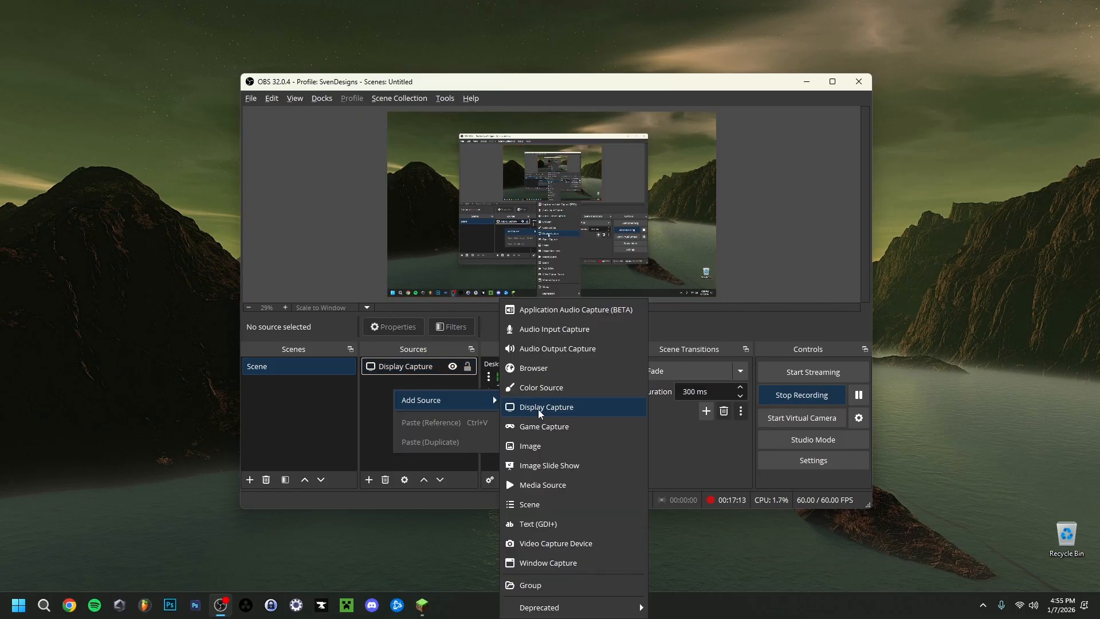
click(383, 404)
click(418, 369)
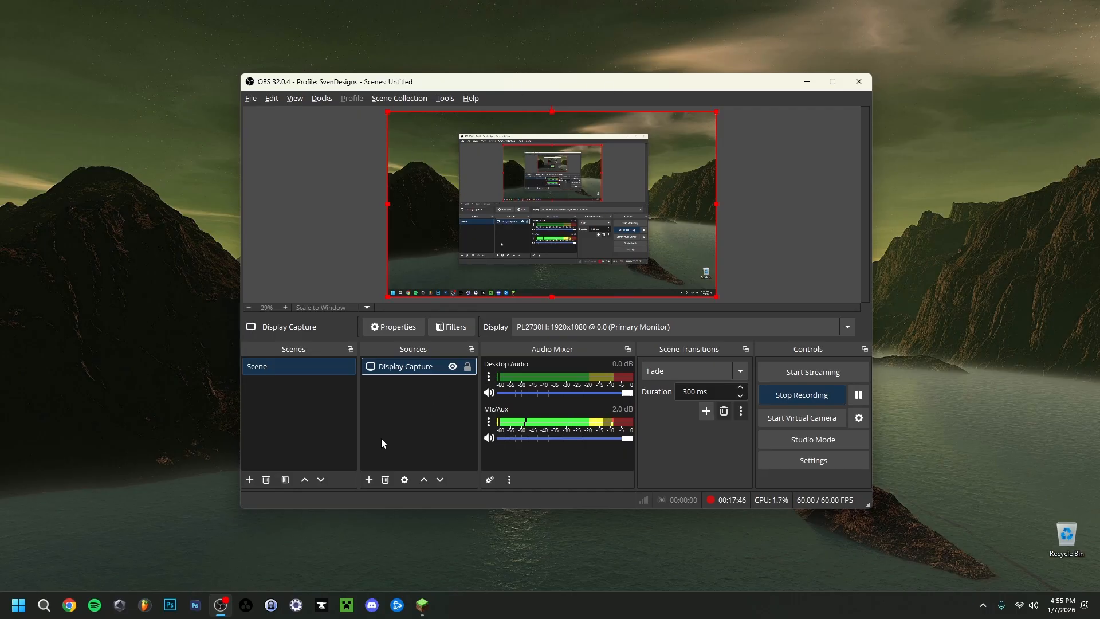
- Add a new Window Capture source named Window Capture to the scene
right_click(404, 387)
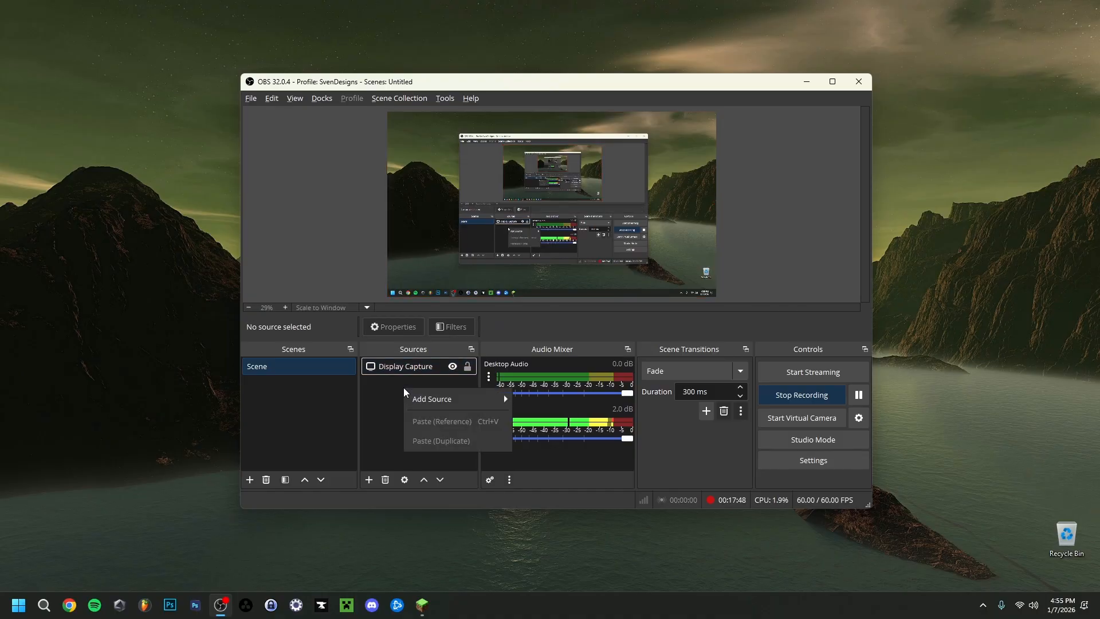
mouse_move(424, 398)
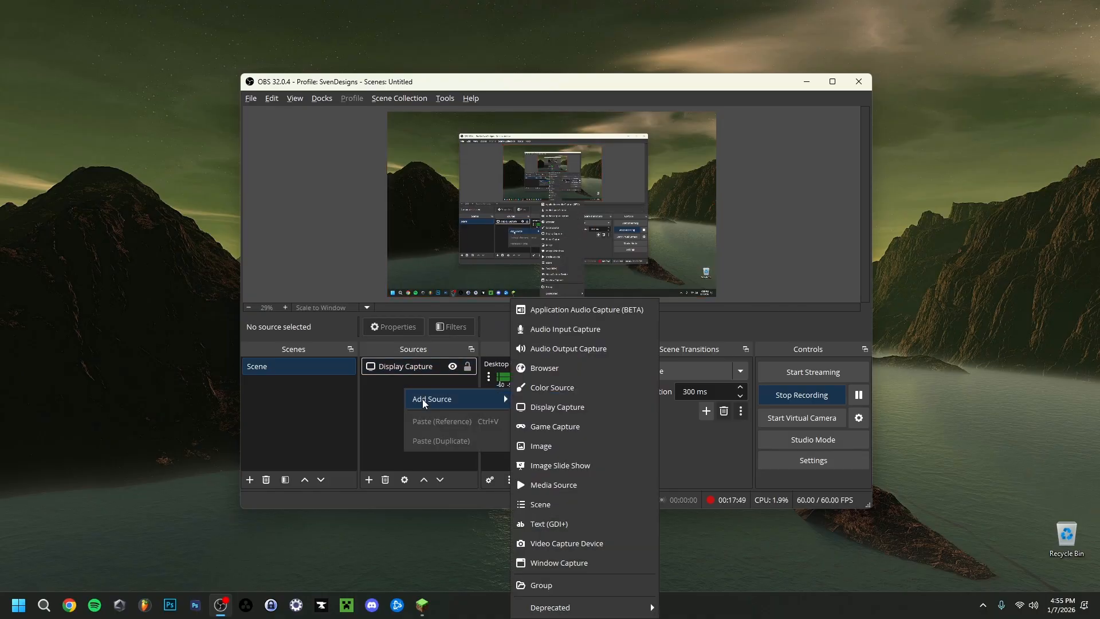
click(556, 563)
click(589, 369)
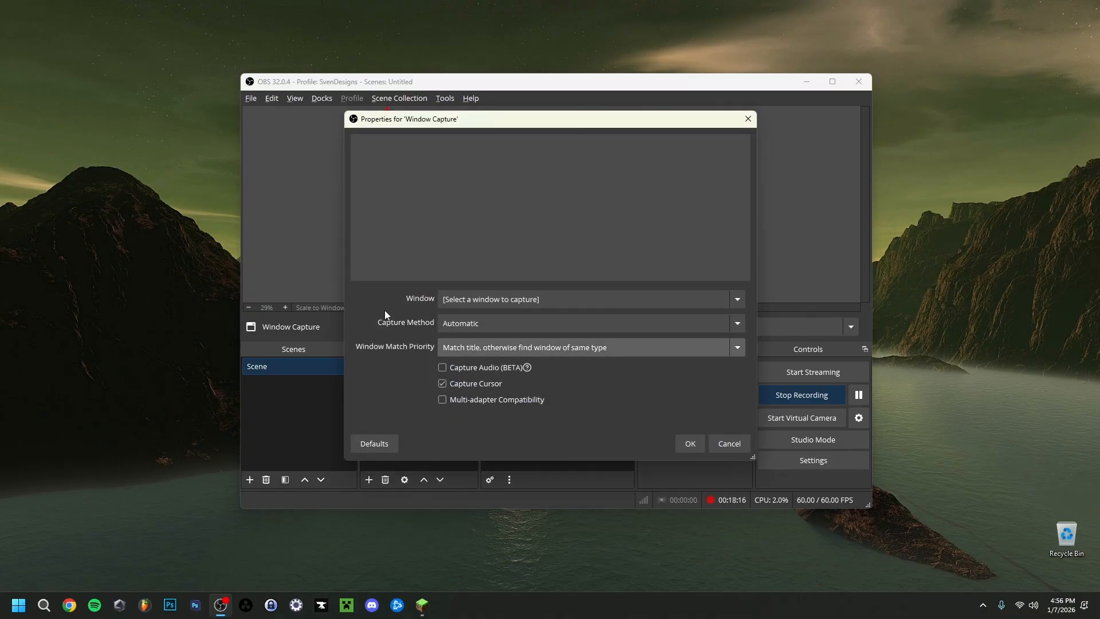